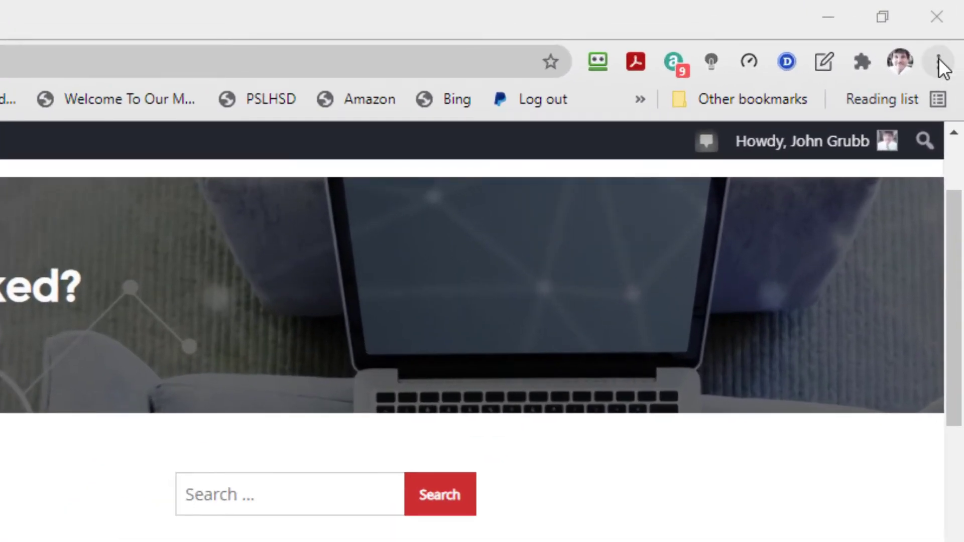
Reach Chrome's saved Passwords list via Settings > Autofill > Passwords
left_click(953, 26)
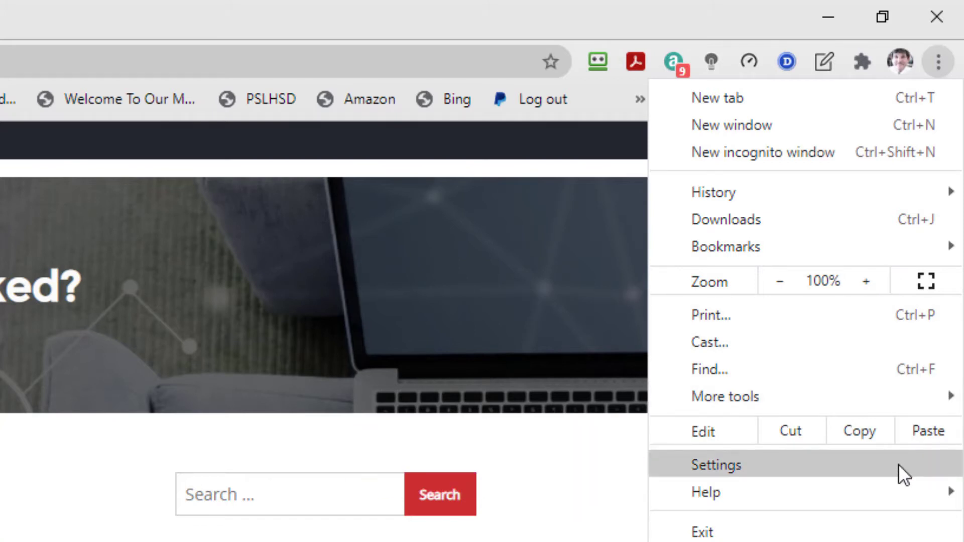
left_click(898, 463)
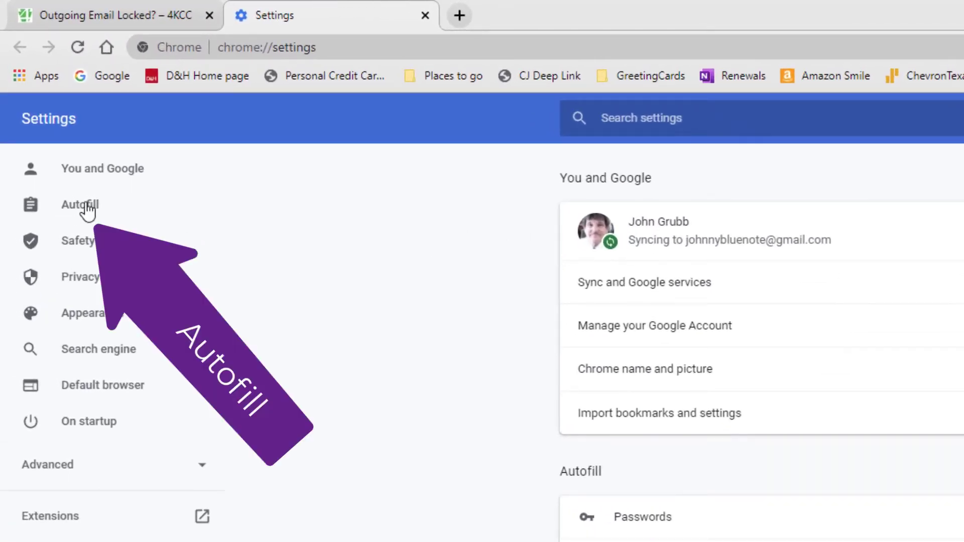
left_click(88, 212)
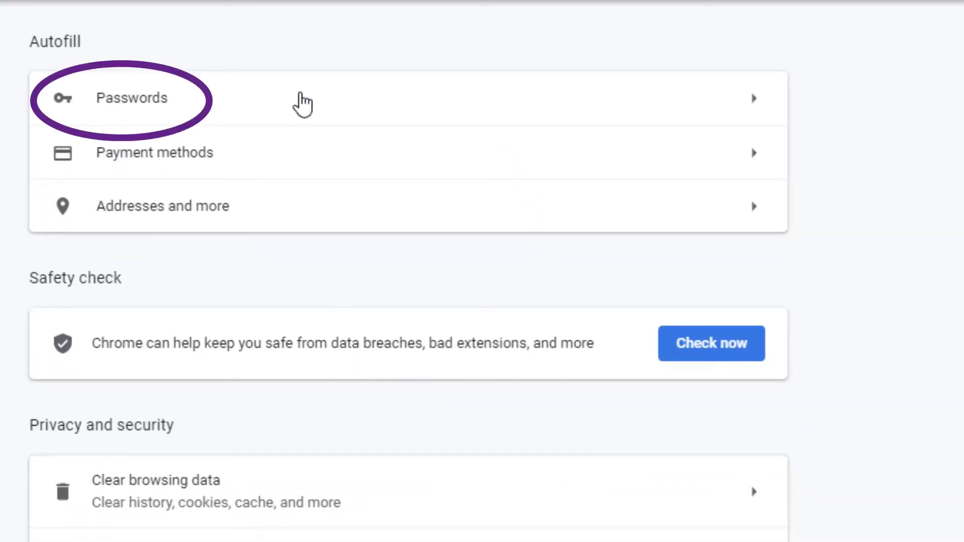
left_click(302, 104)
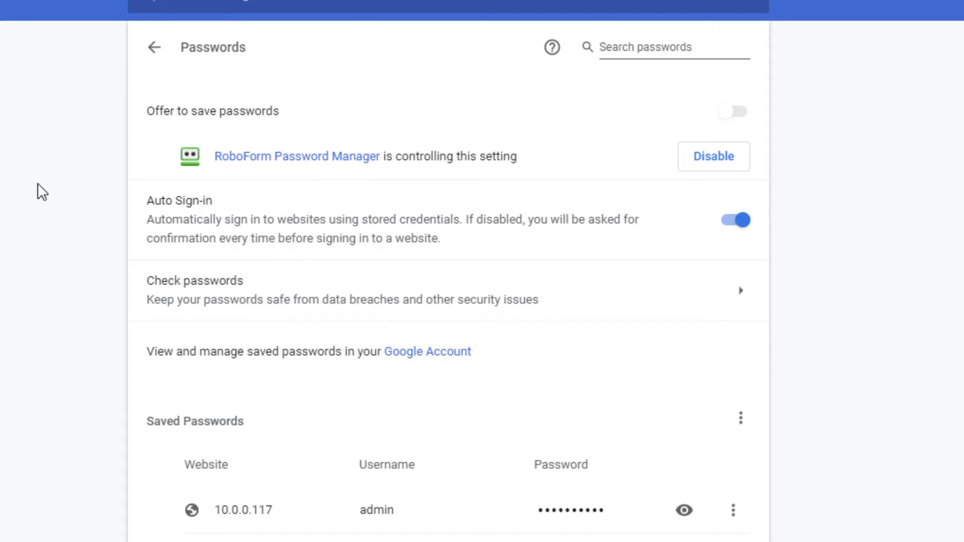
scroll(41, 192, "down", 4)
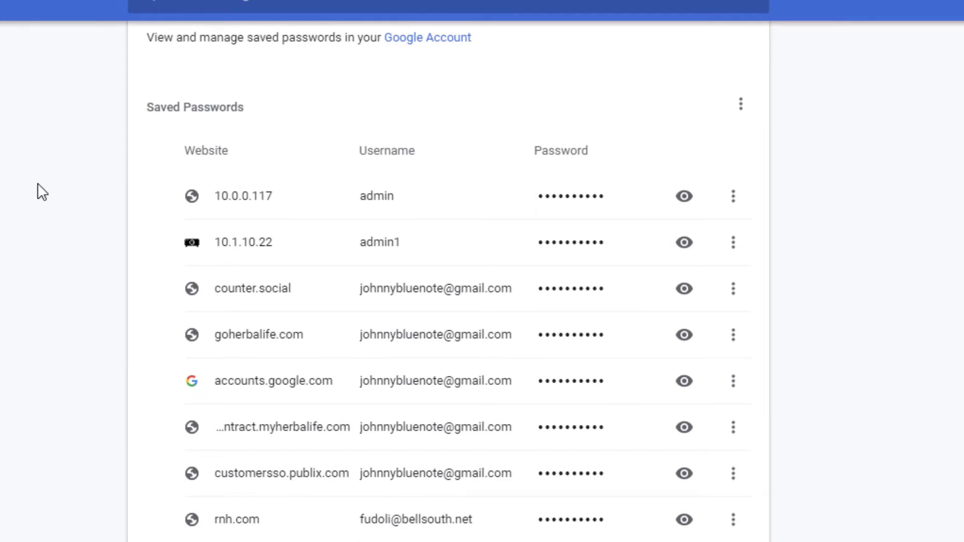
scroll(42, 192, "down", 1)
scroll(41, 192, "down", 3)
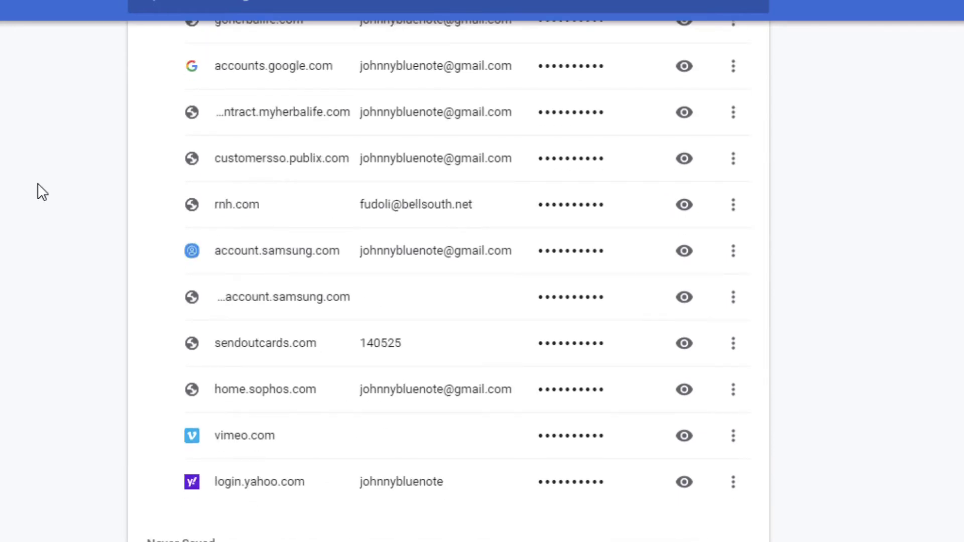
scroll(42, 192, "down", 1)
scroll(36, 189, "up", 10)
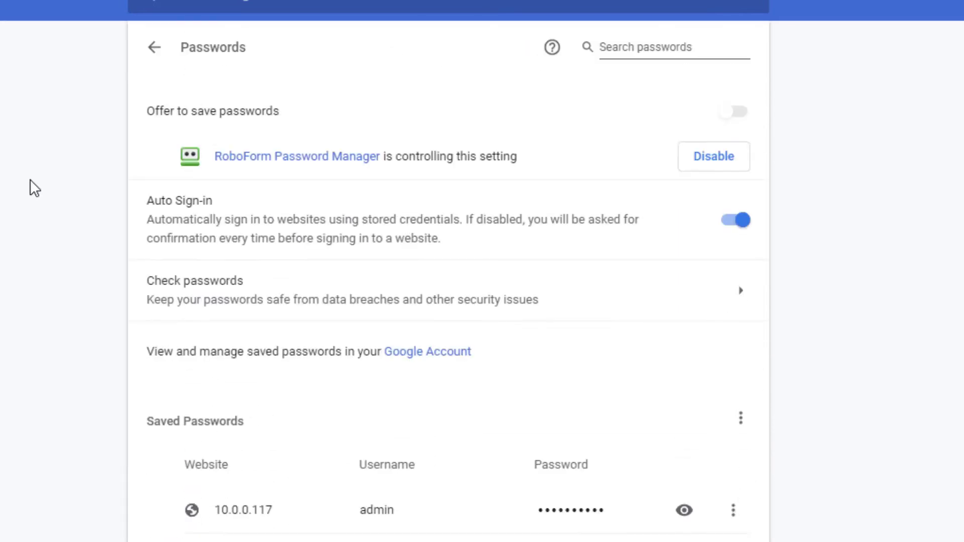
scroll(33, 189, "down", 1)
scroll(33, 189, "down", 1)
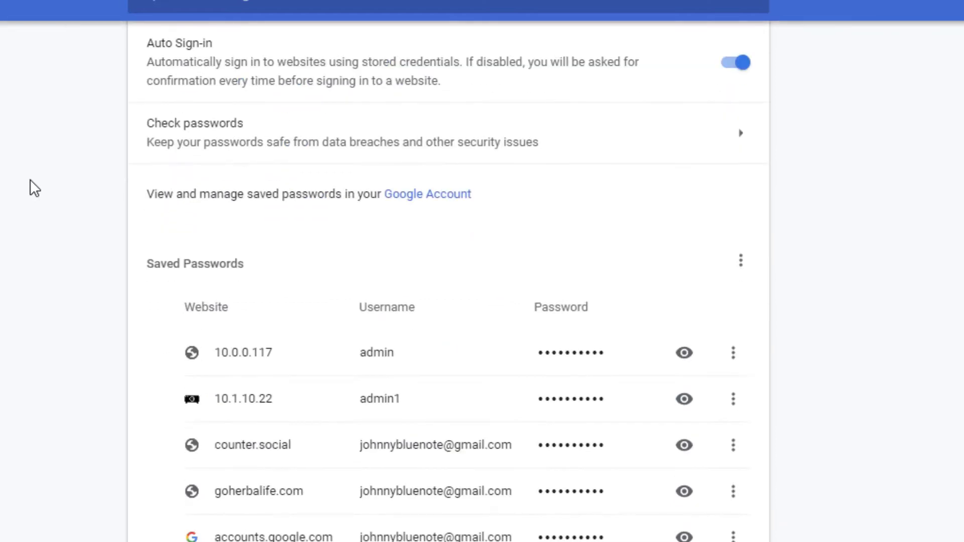
scroll(33, 189, "up", 3)
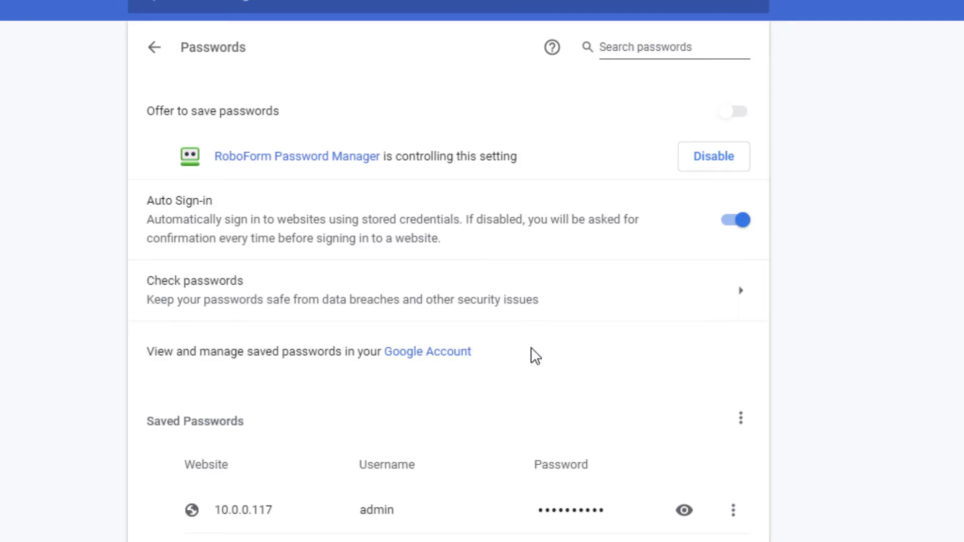
scroll(584, 338, "down", 1)
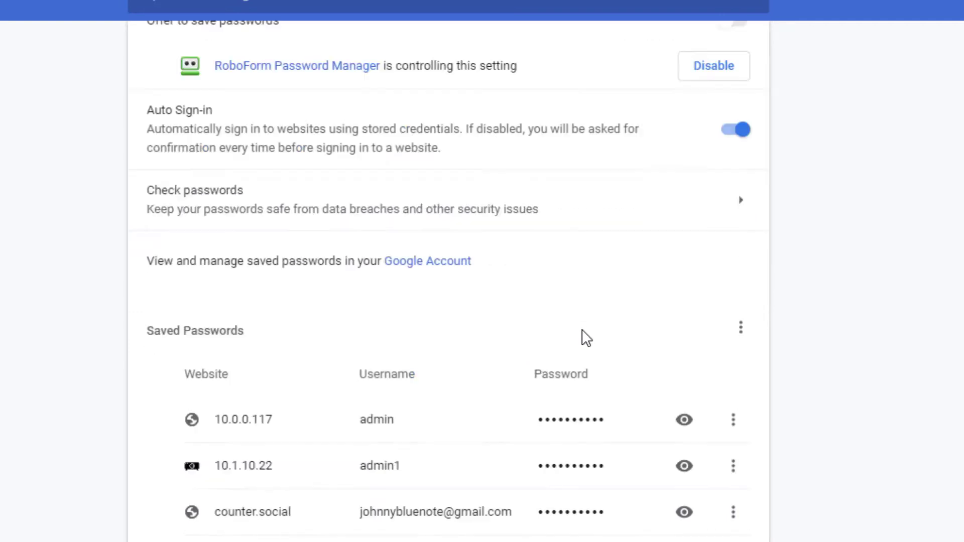
scroll(582, 338, "down", 1)
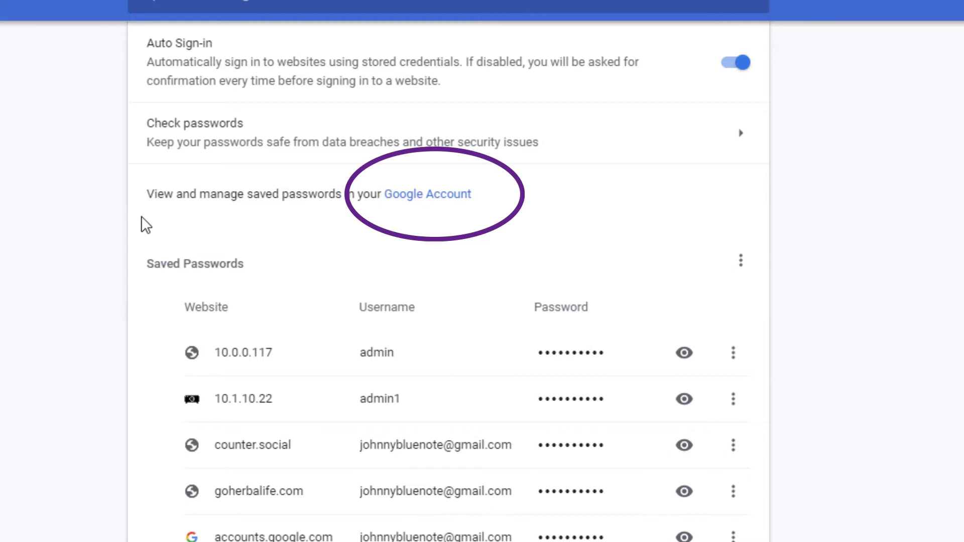
Switch off 'Offer to save passwords' in the Google Account Password Manager settings and return to the overview
left_click(438, 198)
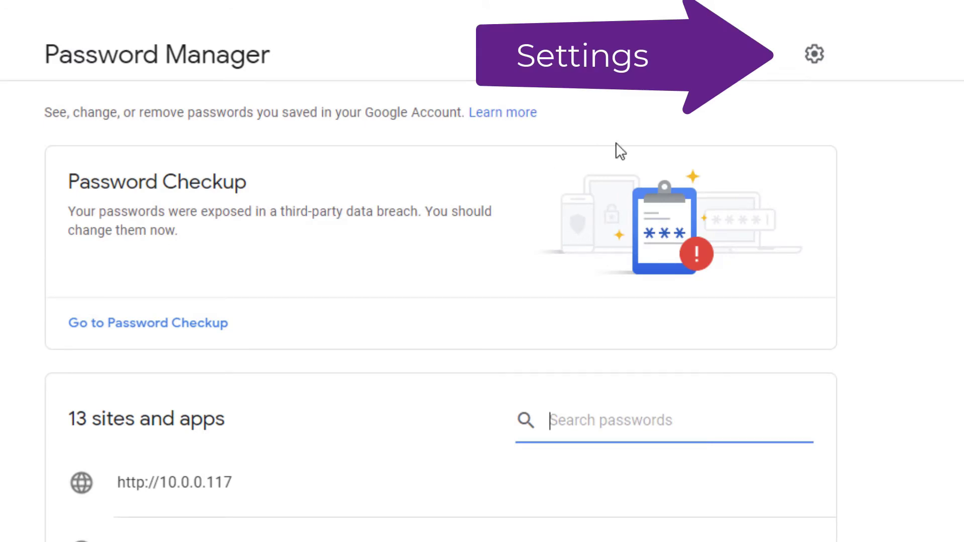
left_click(819, 63)
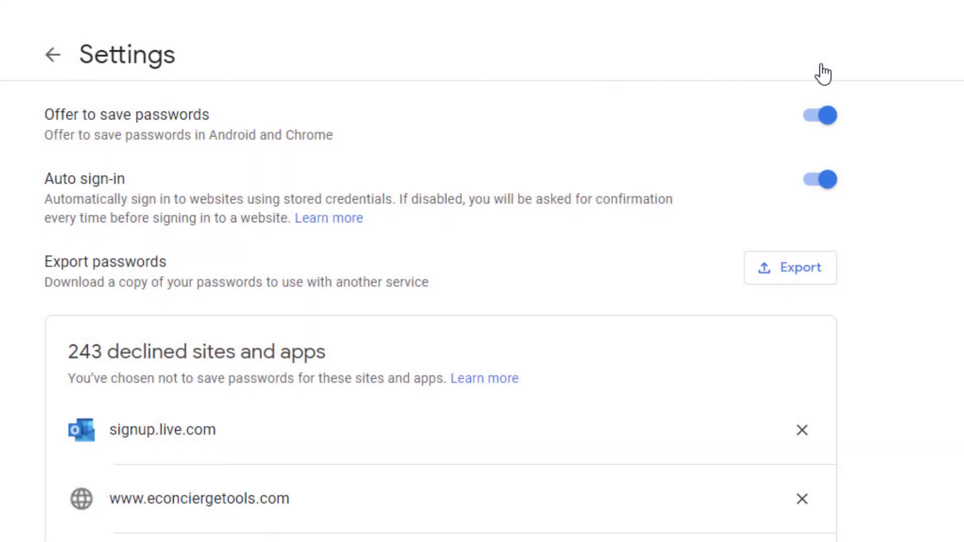
left_click(808, 120)
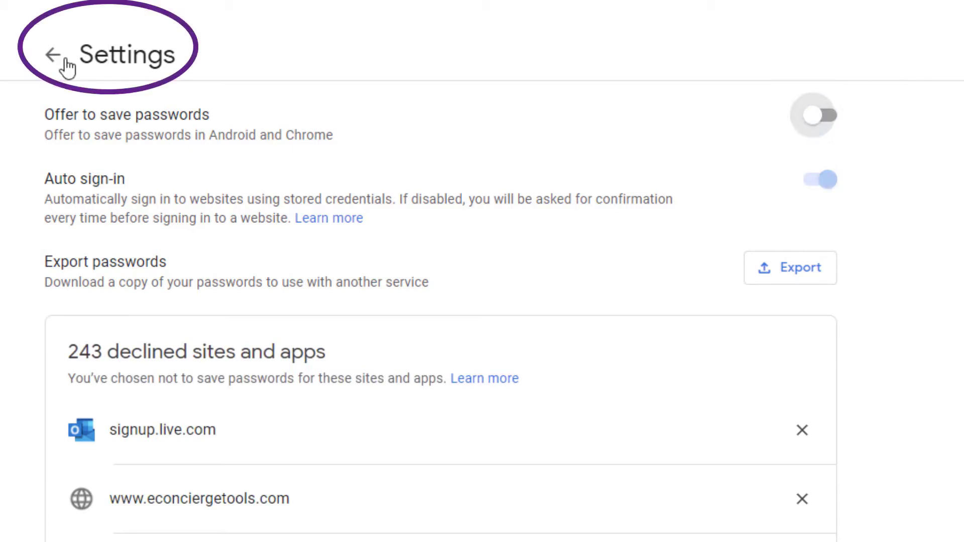
left_click(51, 56)
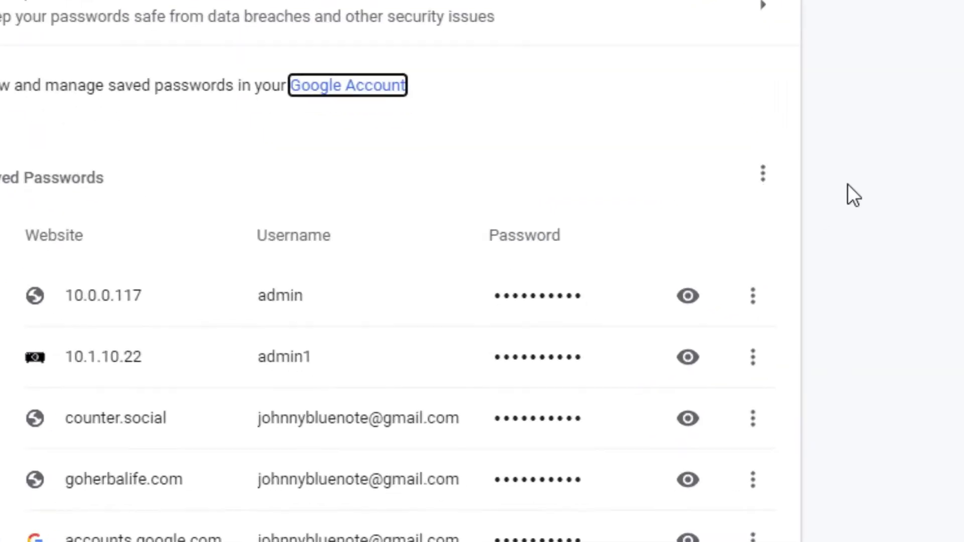
Remove the 10.0.0.117, 10.1.10.22 and remaining saved passwords from Chrome's list
left_click(774, 242)
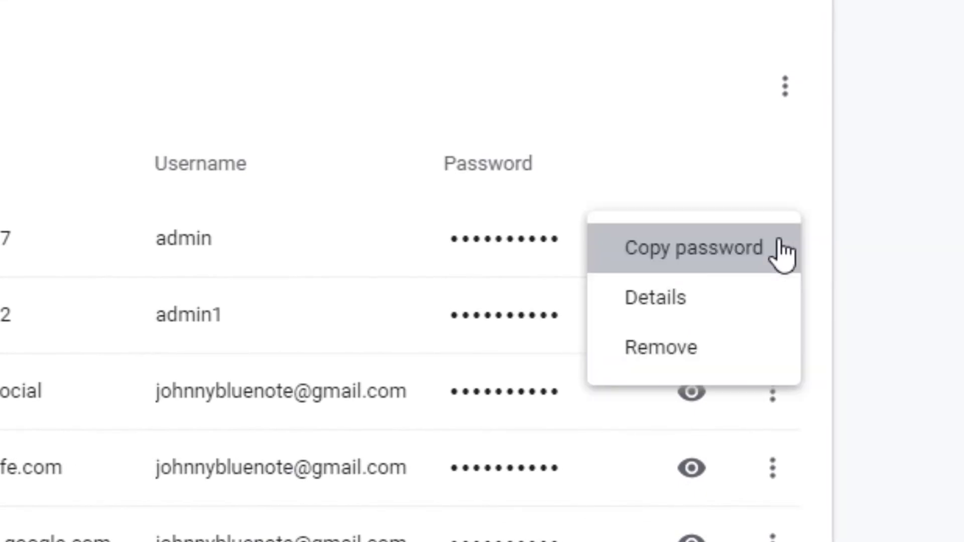
left_click(673, 351)
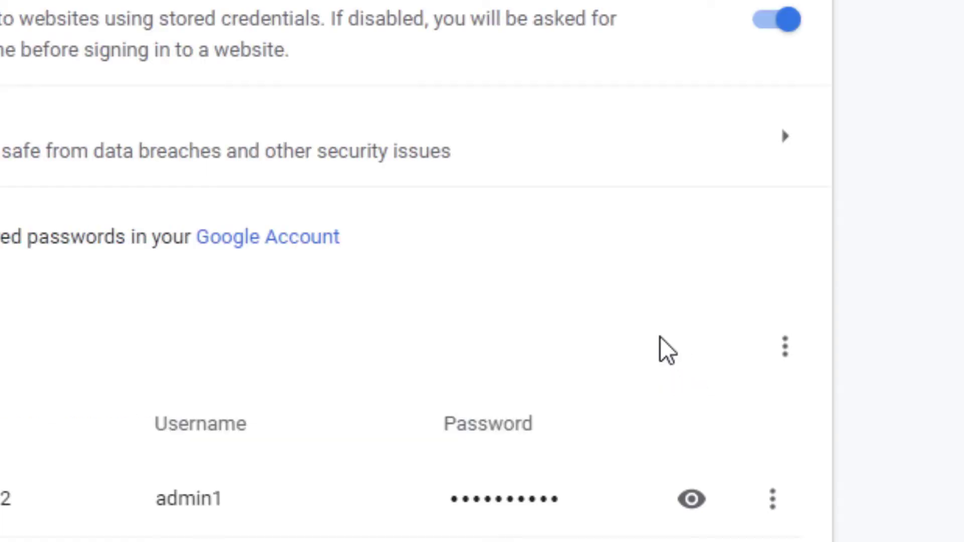
left_click(750, 337)
left_click(652, 445)
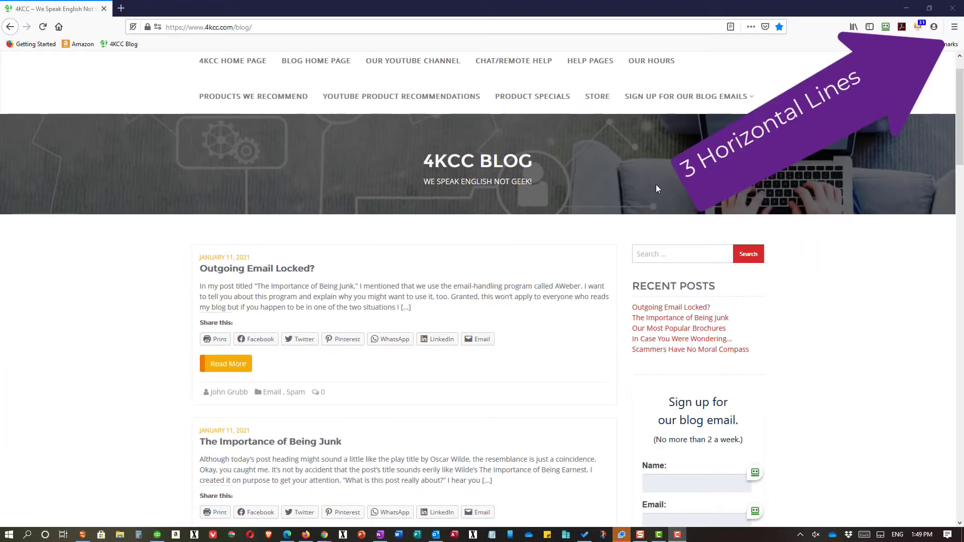
Remove the accounts.firefox.com login from Firefox's Logins and Passwords and confirm
left_click(954, 29)
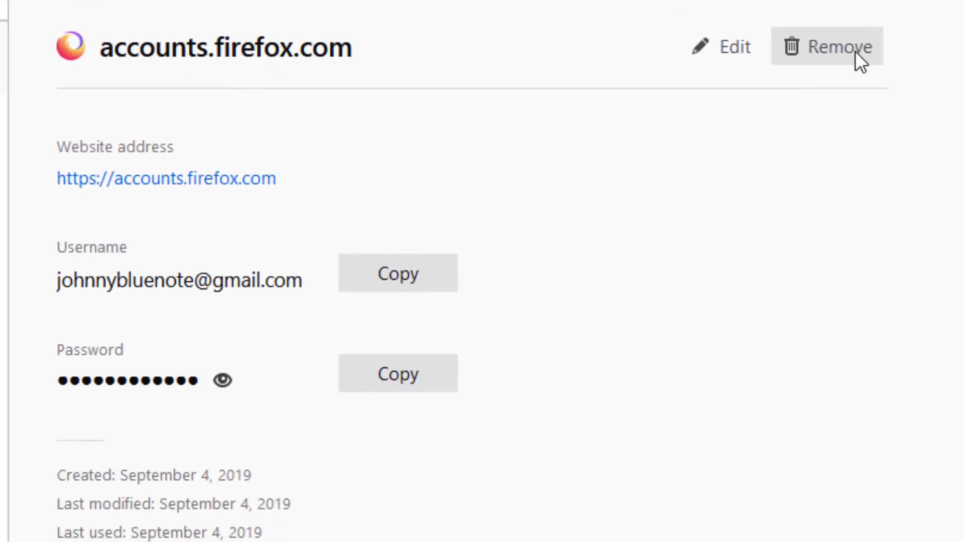
left_click(856, 51)
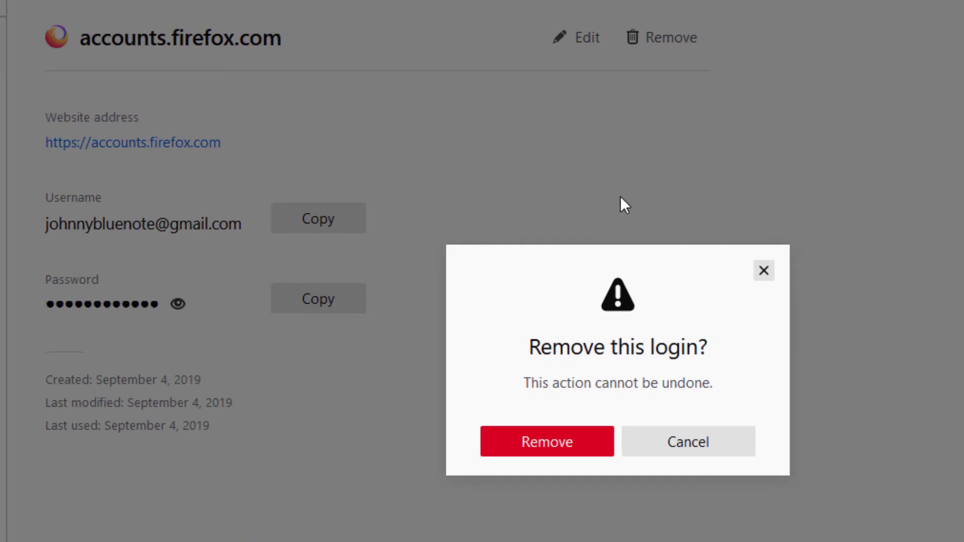
left_click(578, 453)
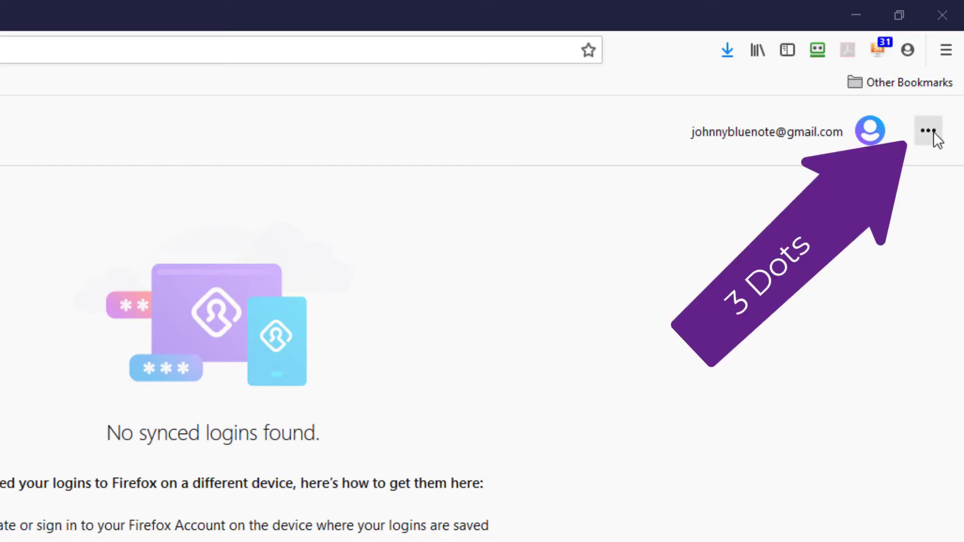
Show Firefox's Logins and Passwords preferences from the Lockwise options menu
left_click(933, 134)
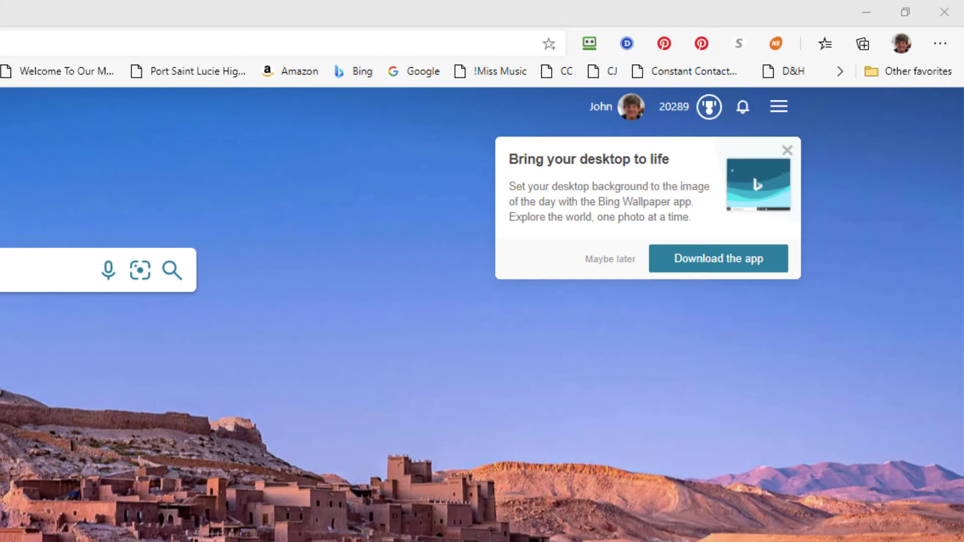
Turn off 'Sign in automatically' in Edge's Passwords settings
left_click(940, 43)
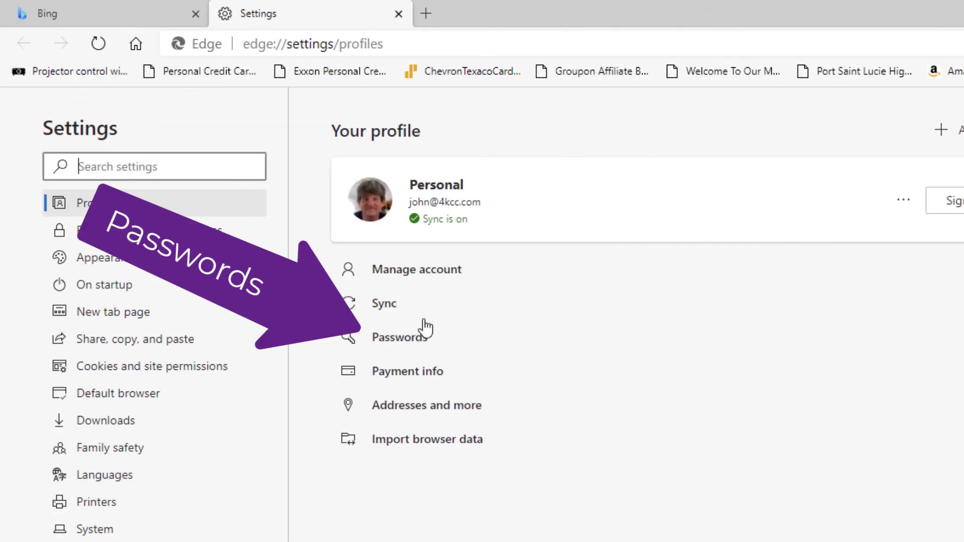
left_click(426, 345)
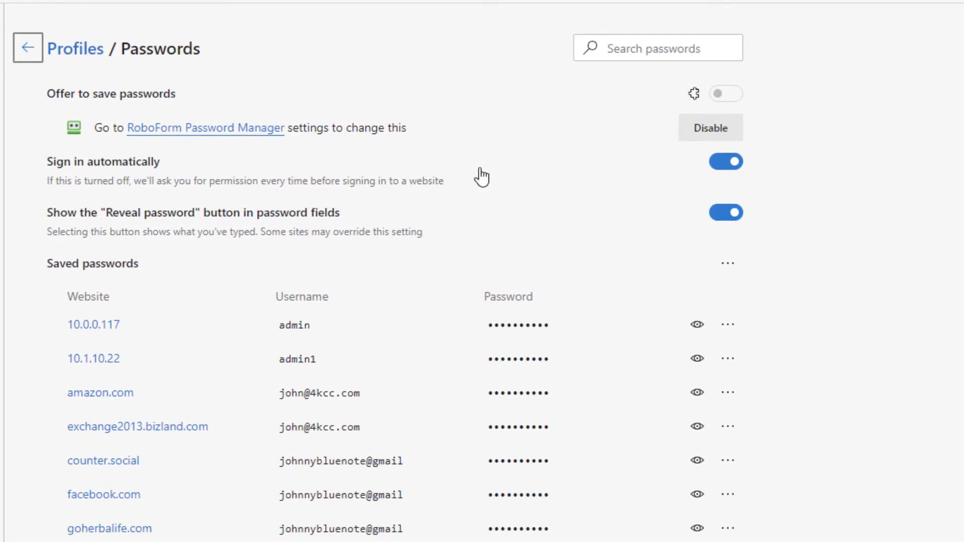
left_click(714, 169)
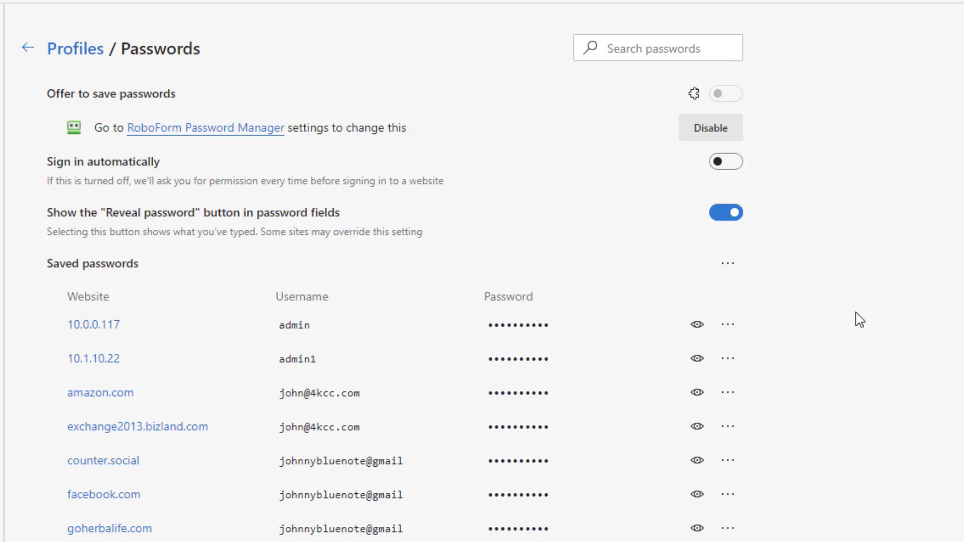
scroll(856, 319, "down", 3)
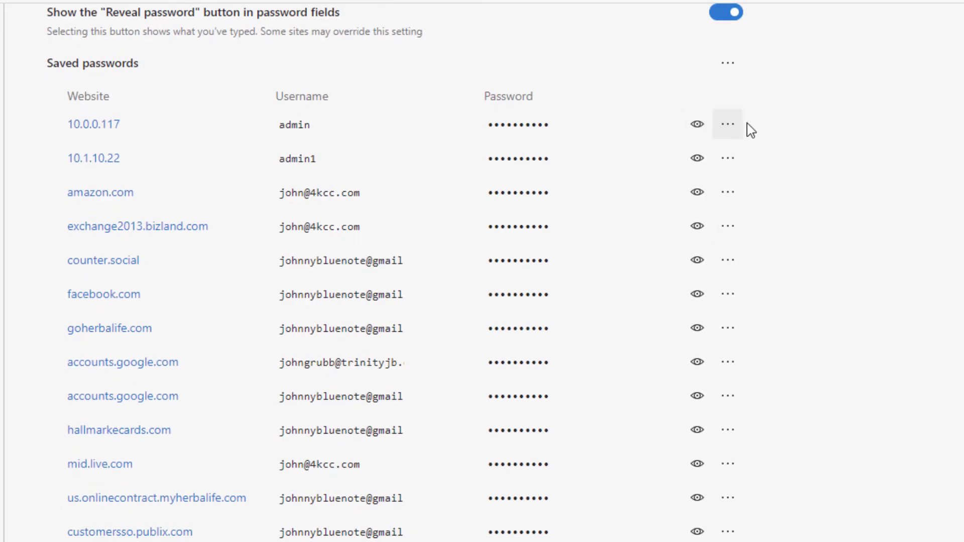
Delete every Edge saved password (10.0.0.117, 10.1.10.22, amazon.com, facebook.com, accounts.google.com, mid.live.com and the rest)
left_click(727, 125)
left_click(791, 152)
left_click(726, 123)
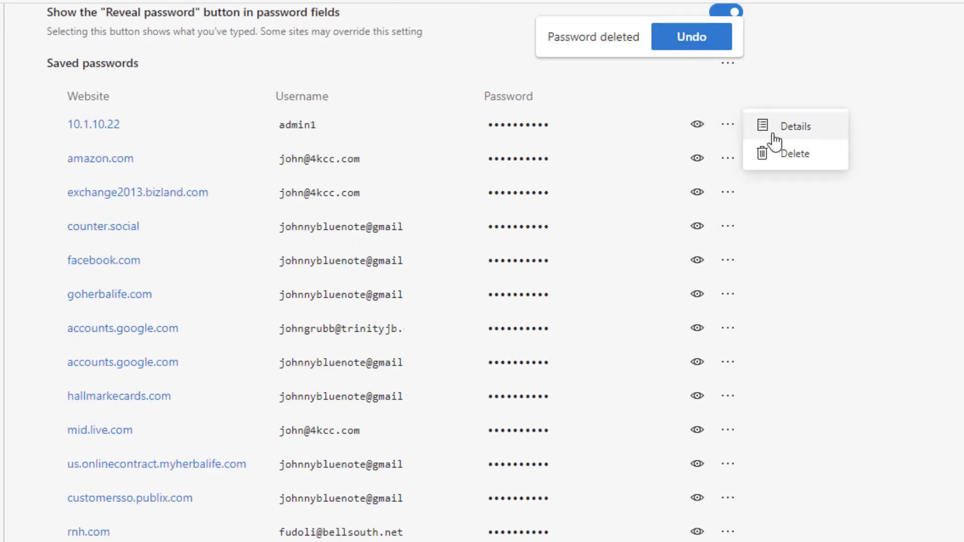
left_click(792, 152)
left_click(727, 125)
left_click(791, 153)
left_click(727, 125)
left_click(791, 153)
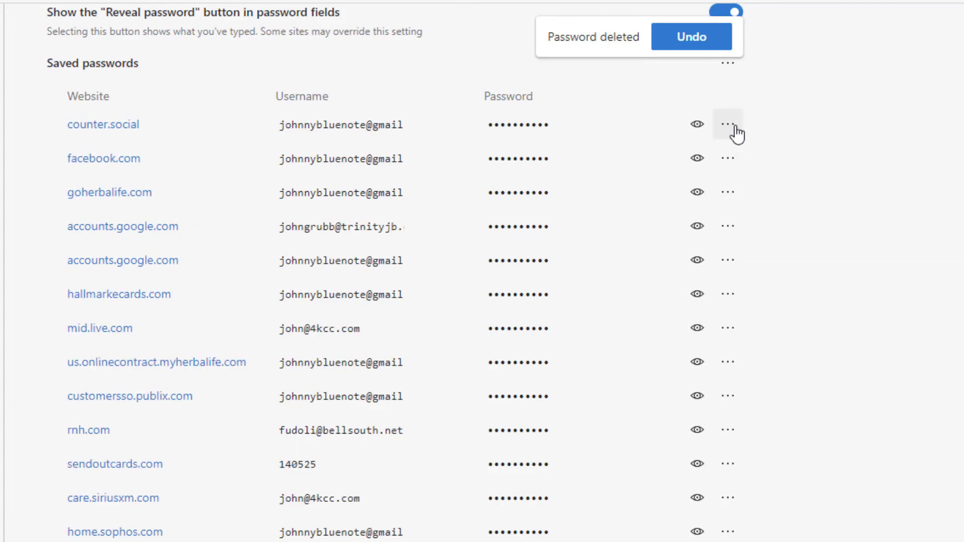
left_click(727, 125)
left_click(791, 153)
left_click(728, 125)
left_click(791, 153)
left_click(728, 125)
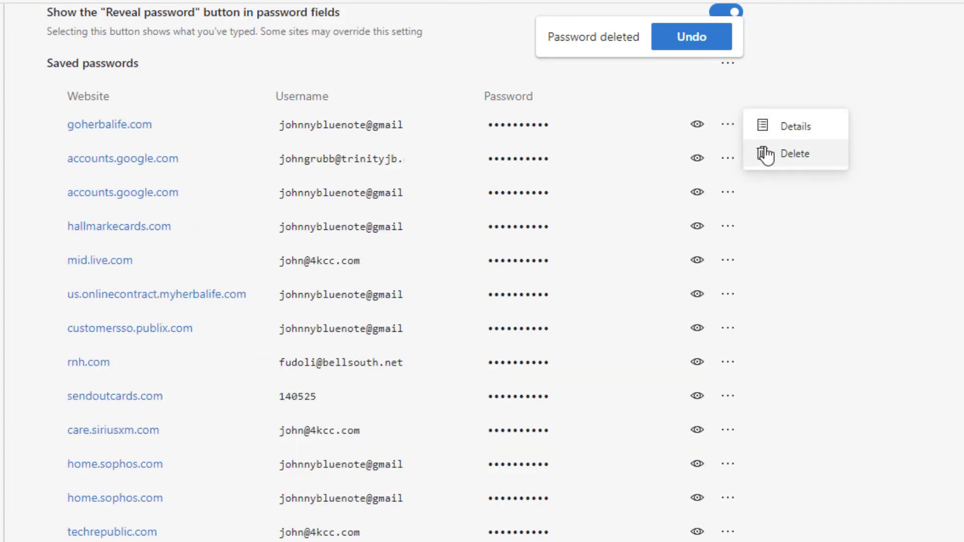
left_click(791, 155)
left_click(728, 125)
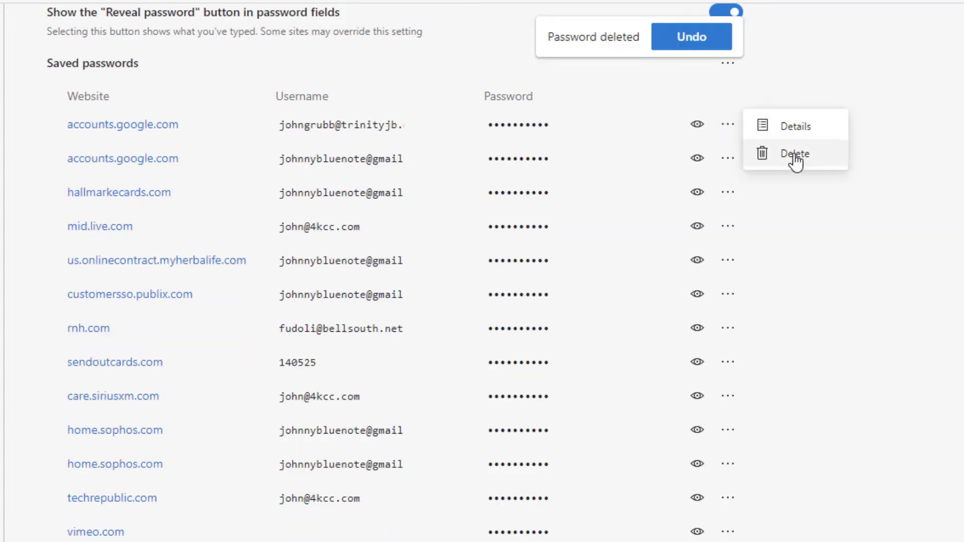
left_click(795, 154)
left_click(728, 126)
left_click(791, 153)
left_click(727, 125)
left_click(791, 152)
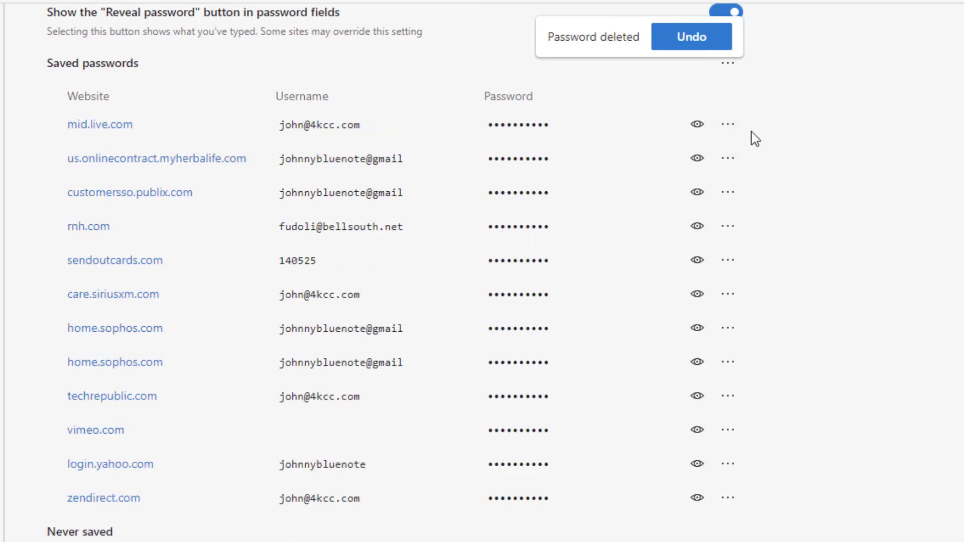
left_click(727, 125)
left_click(791, 155)
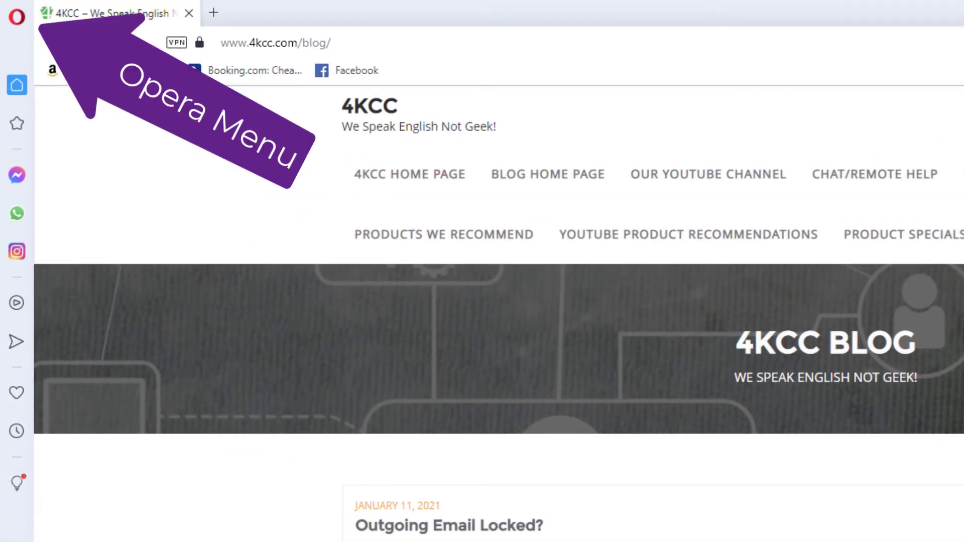
Reach Opera's settings with the Advanced sections expanded down to Autofill
left_click(23, 27)
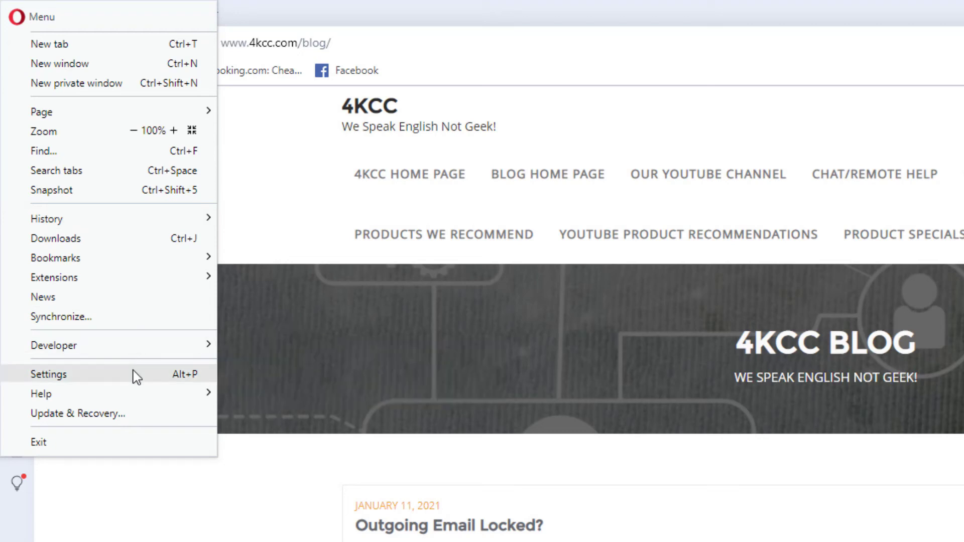
left_click(136, 377)
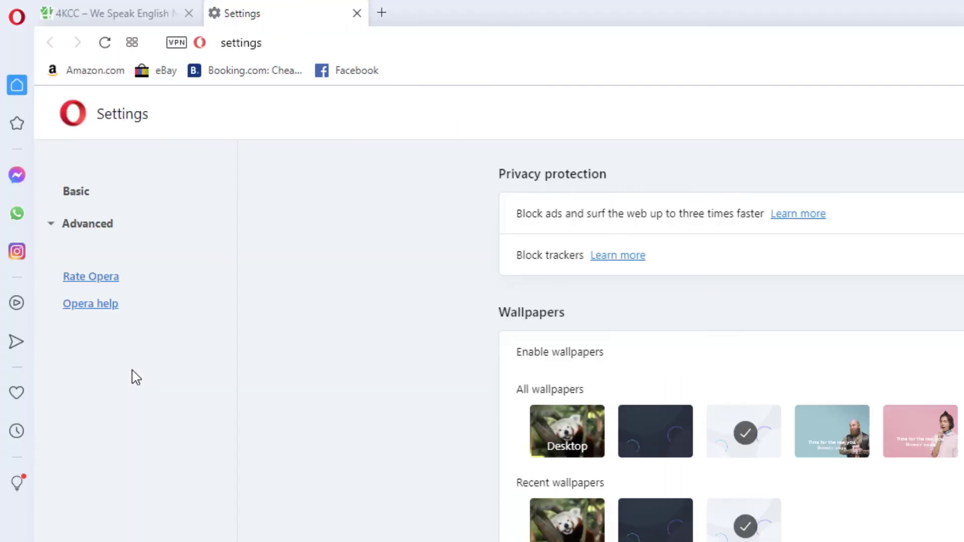
left_click(98, 235)
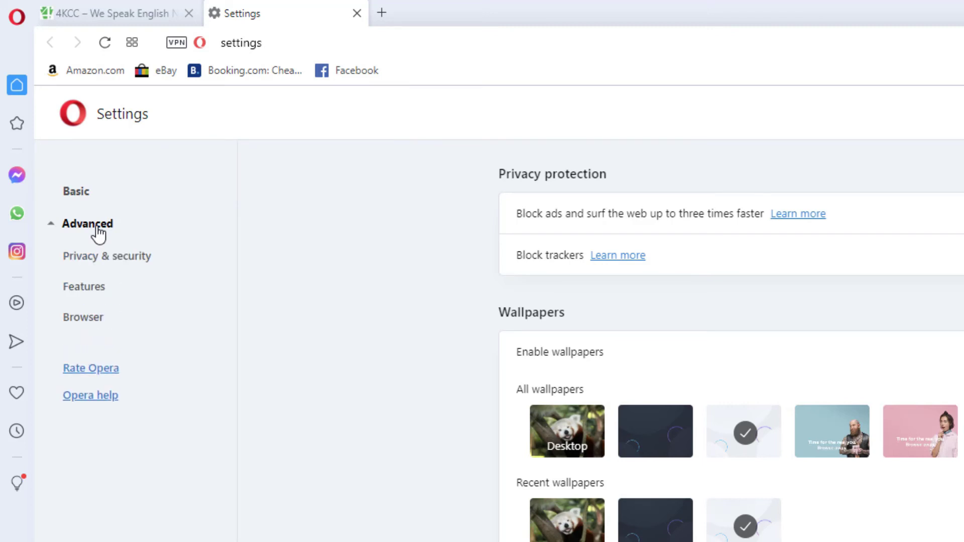
scroll(305, 332, "down", 5)
scroll(306, 331, "down", 5)
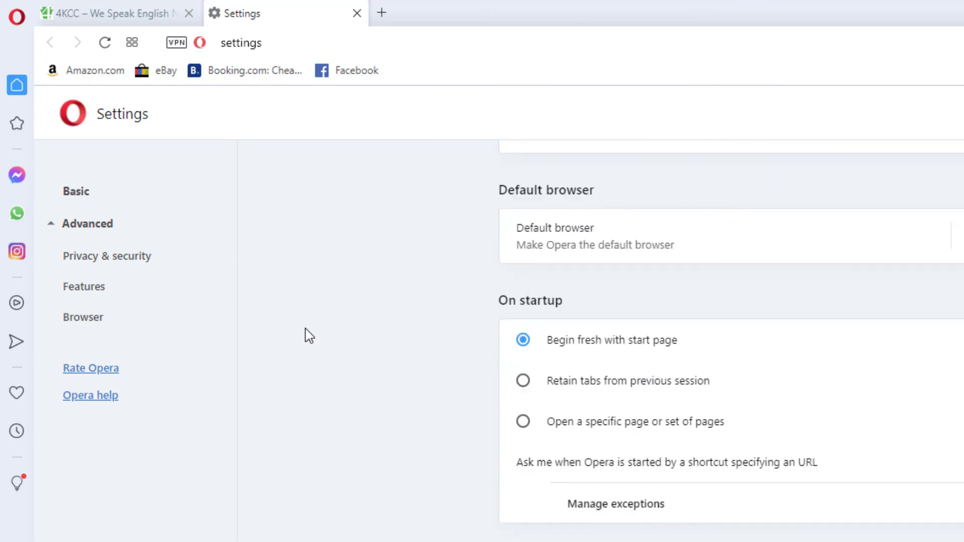
scroll(305, 332, "down", 2)
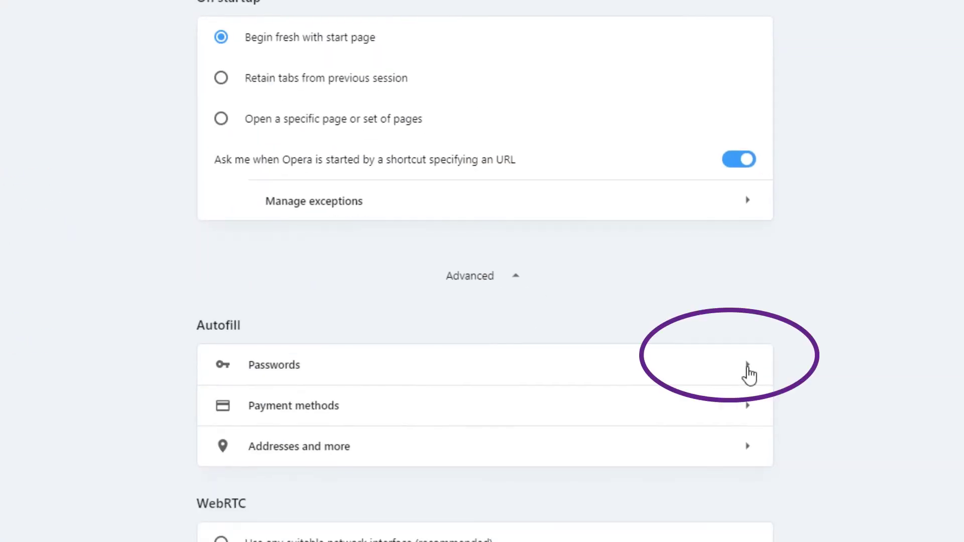
Remove the online.roboform.com password in Opera and turn off Auto Sign-in
left_click(748, 369)
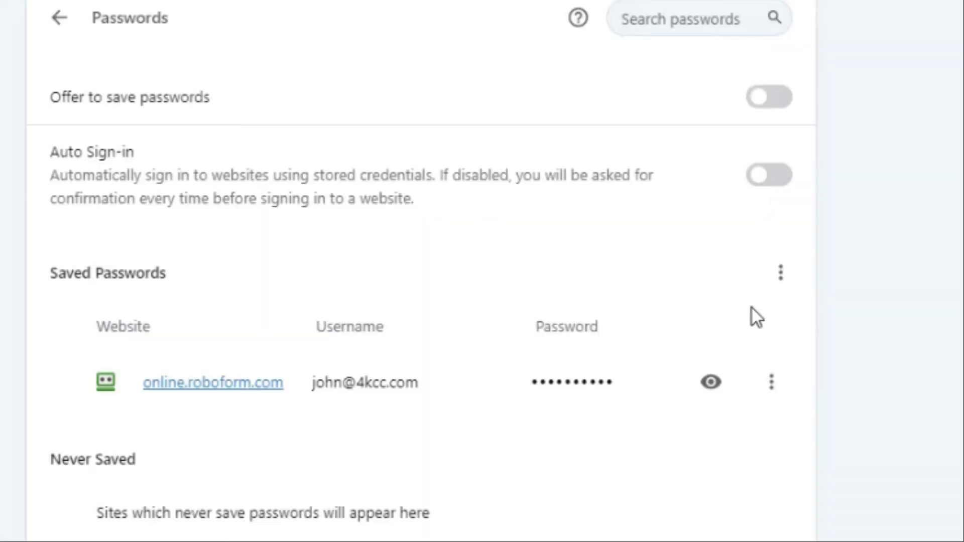
left_click(772, 384)
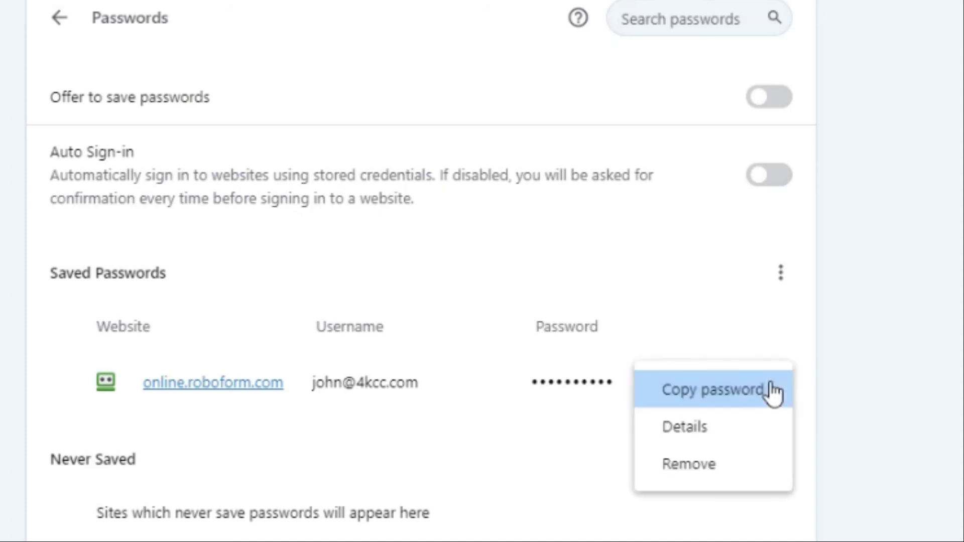
left_click(692, 467)
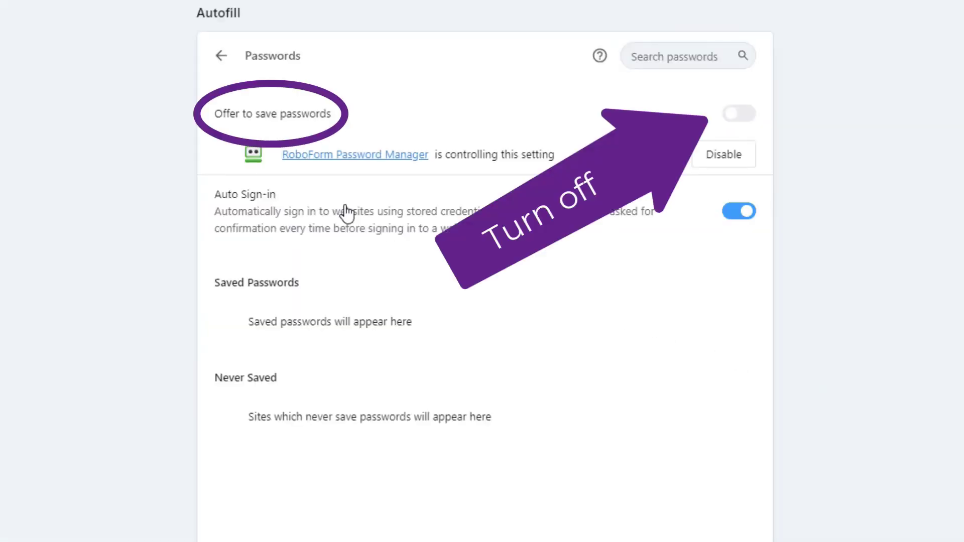
left_click(727, 218)
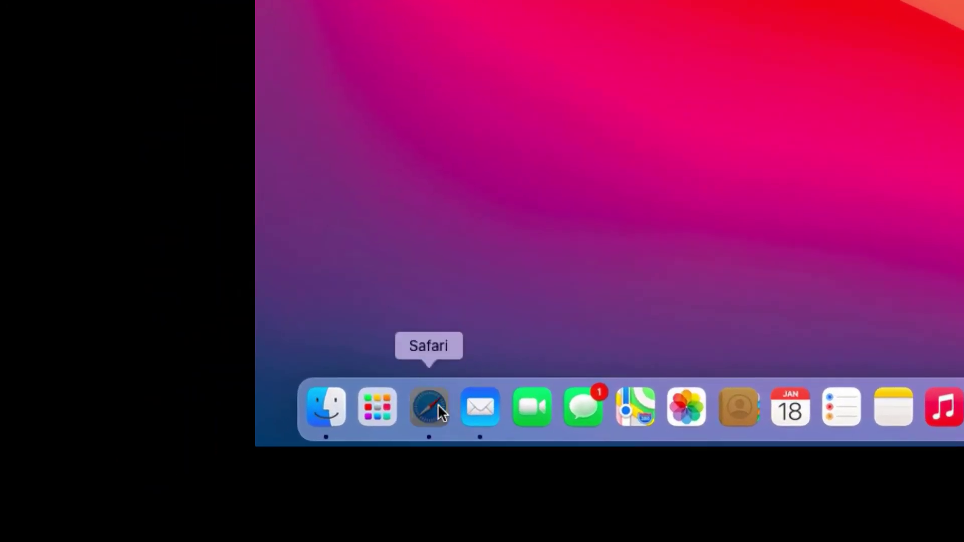
Launch Safari and unlock the Passwords preferences with the Mac account password
left_click(438, 404)
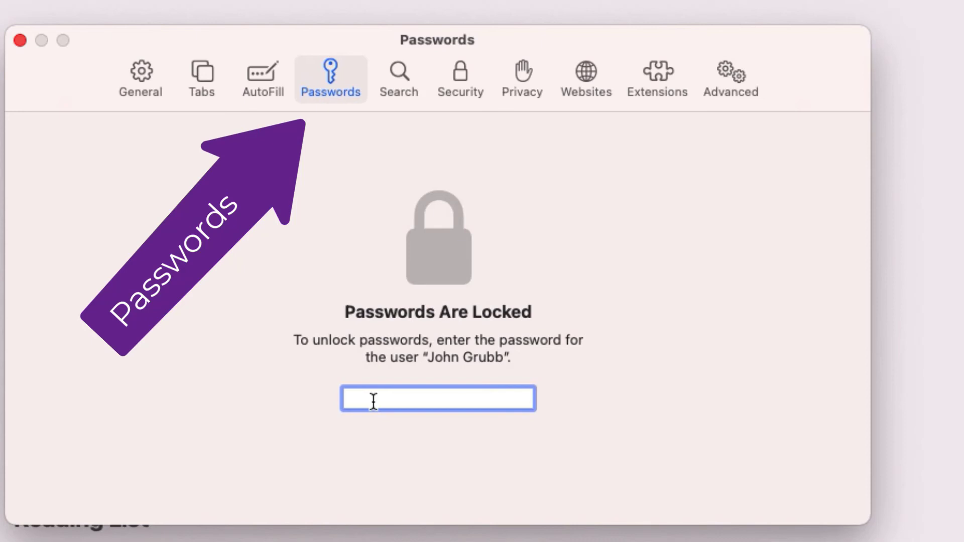
type("••")
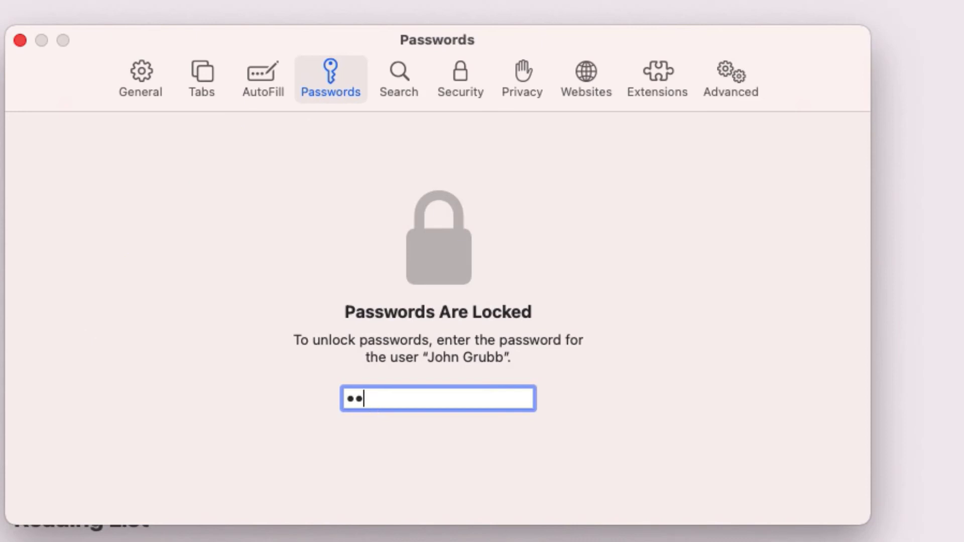
type("•••••")
key("Return")
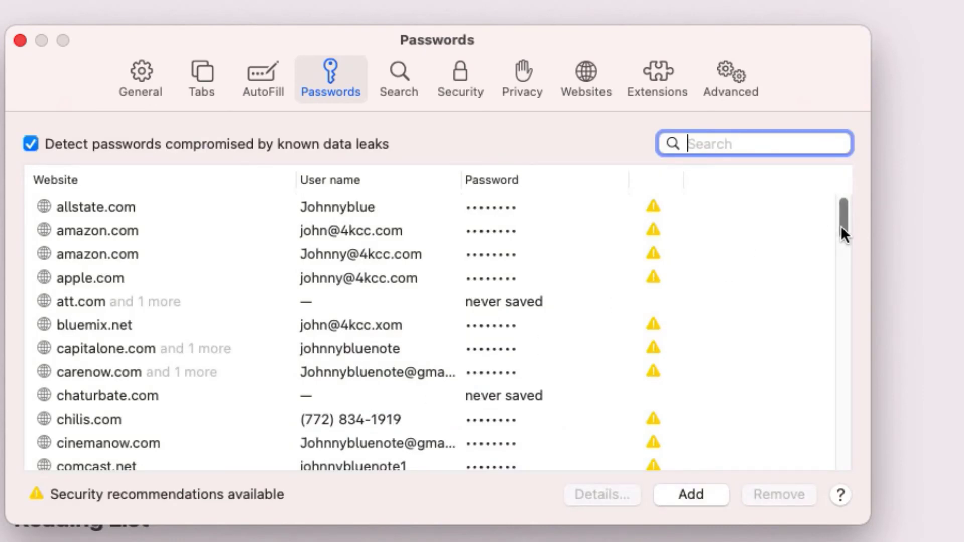
left_click_drag(843, 226, 857, 381)
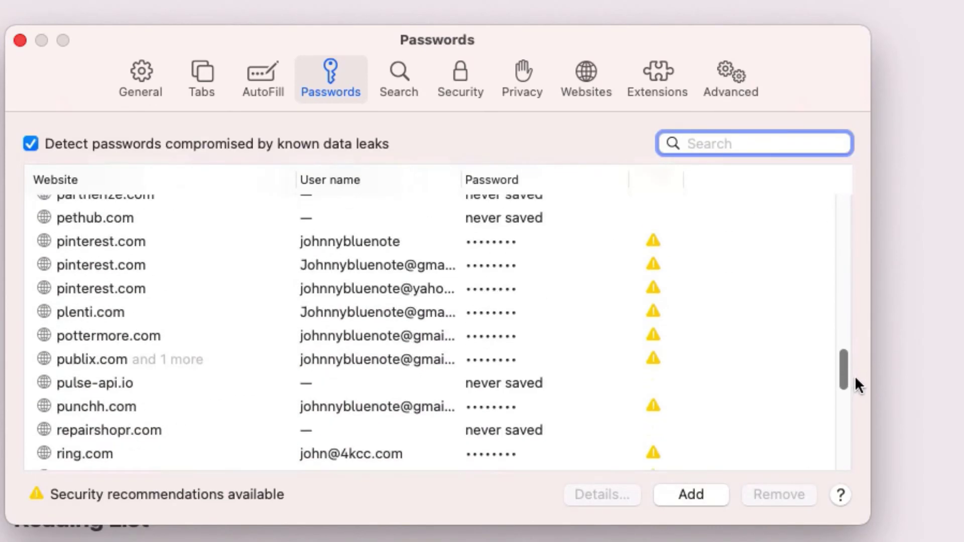
left_click_drag(856, 378, 866, 160)
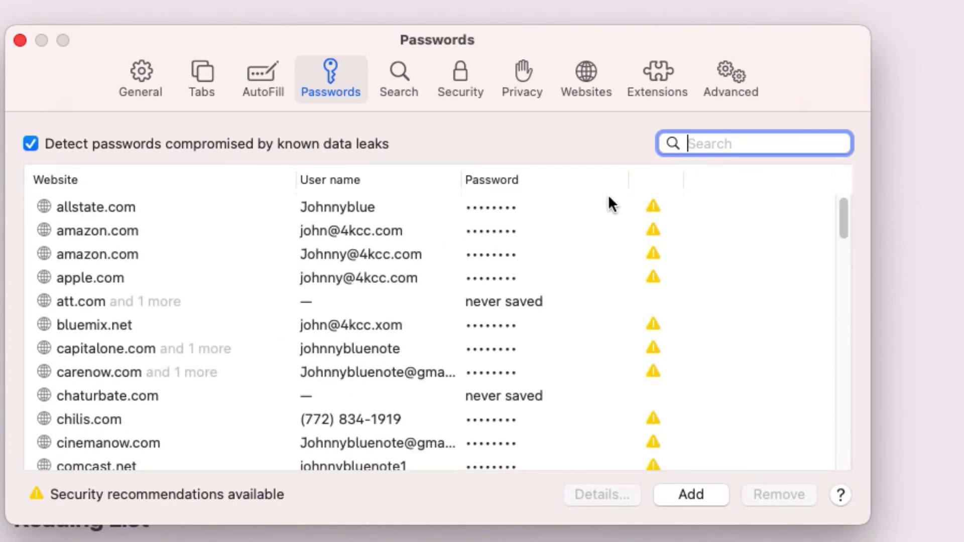
Remove the saved allstate.com password from Safari and confirm the removal
left_click(656, 204)
left_click(778, 490)
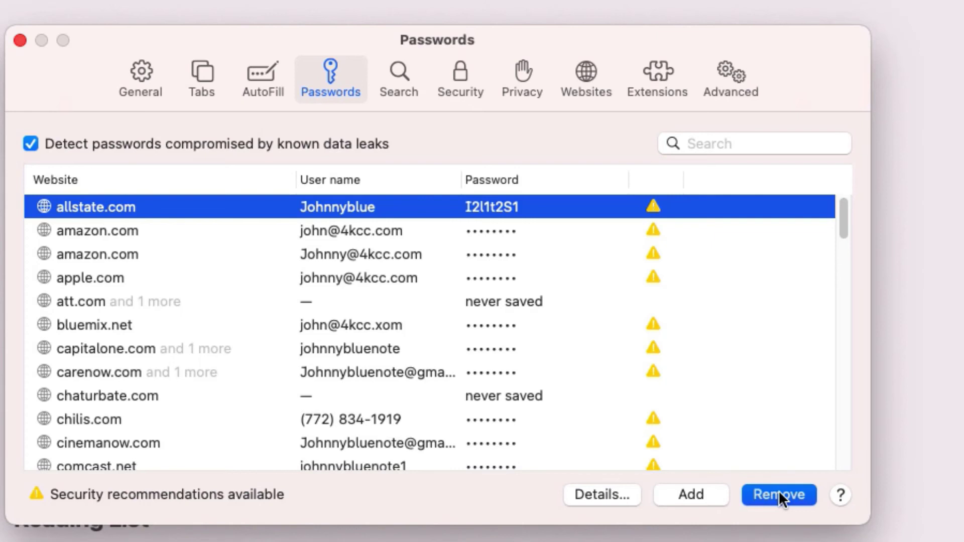
left_click(520, 380)
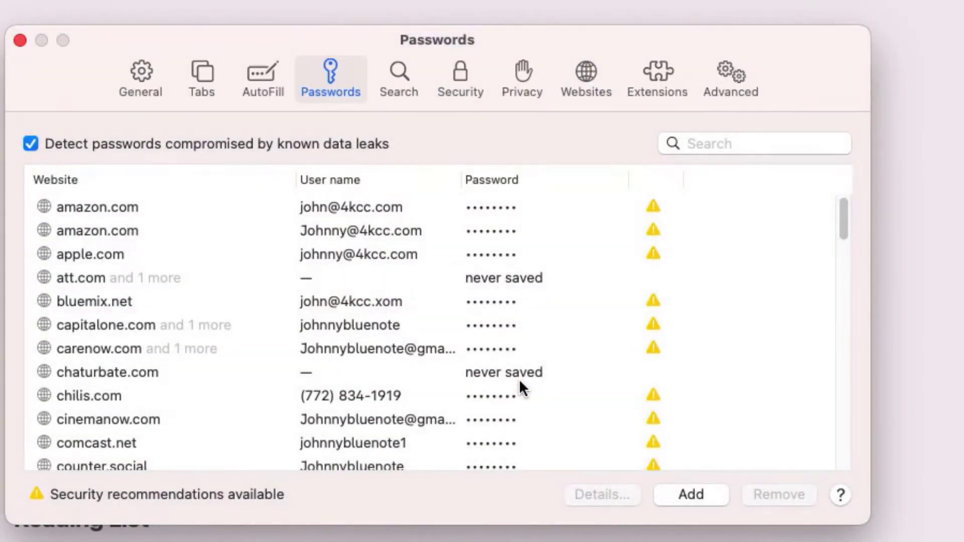
Select the amazon.com entry and move to Safari's AutoFill preferences
left_click(349, 209)
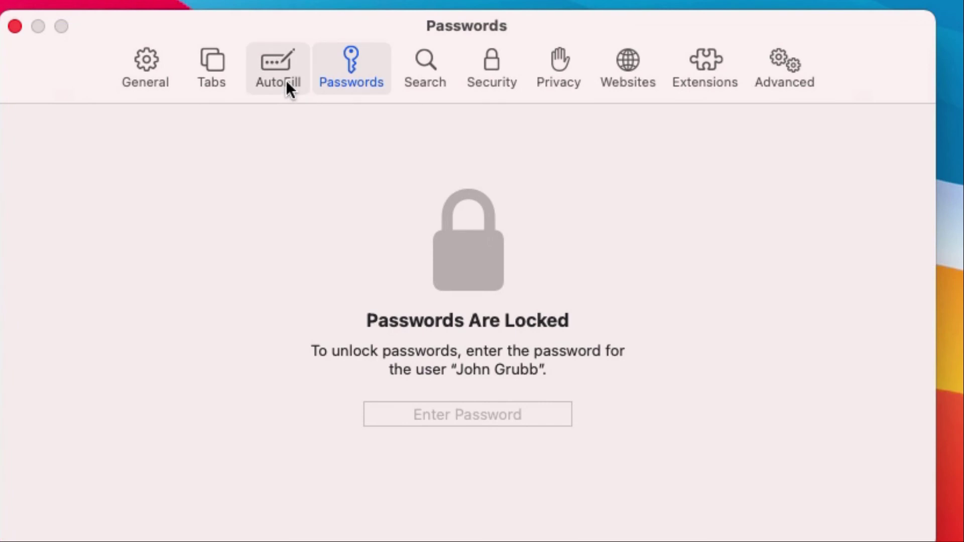
left_click(286, 84)
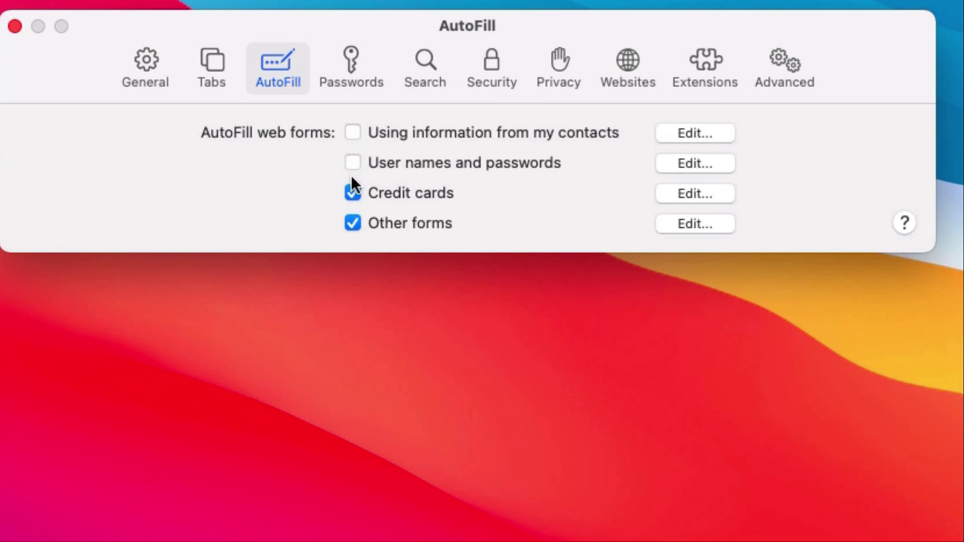
Turn off credit card autofill so all four Safari web form options are disabled
left_click(351, 223)
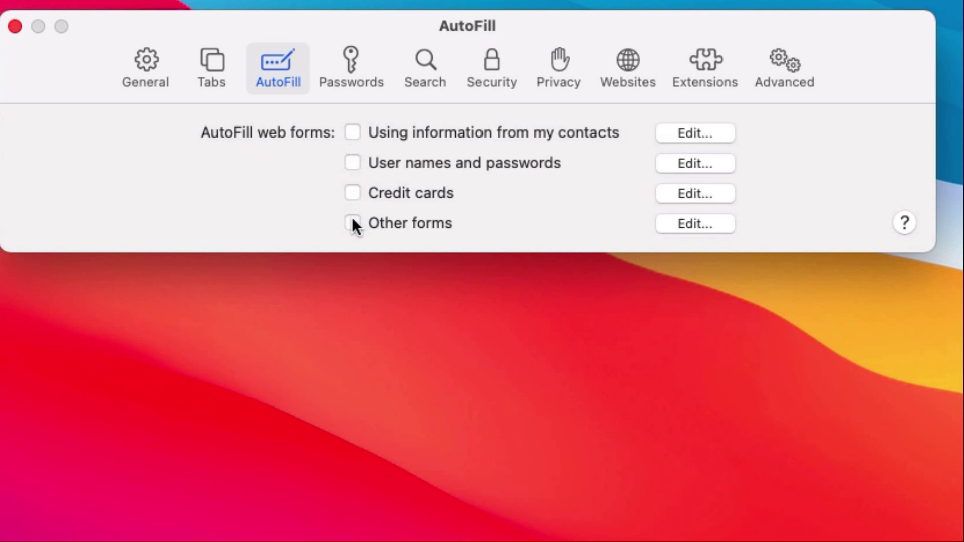